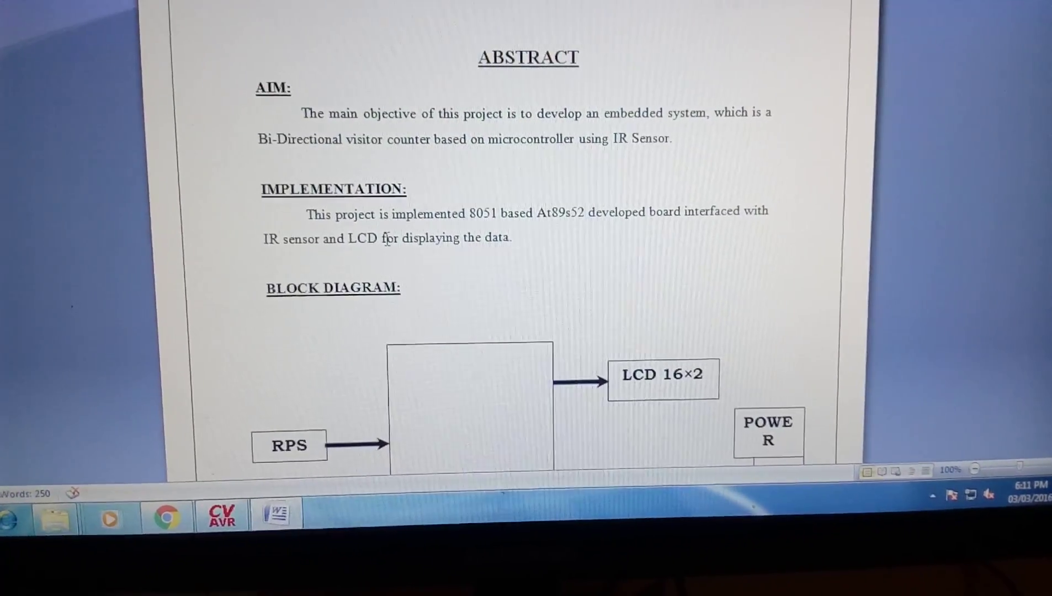
scroll(388, 242, down, 3)
scroll(394, 251, down, 1)
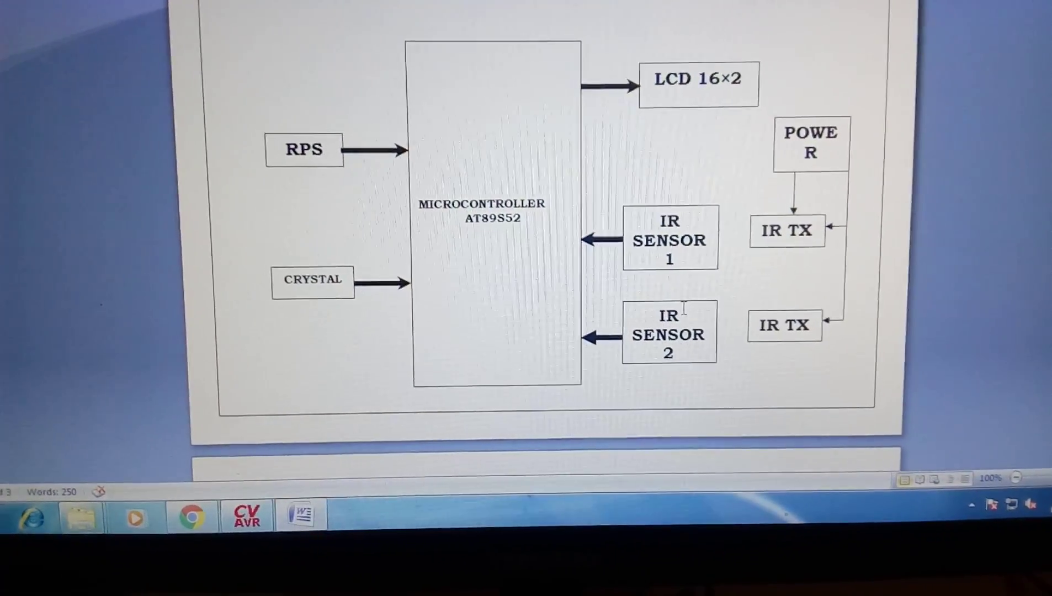
scroll(672, 315, down, 4)
scroll(682, 315, down, 3)
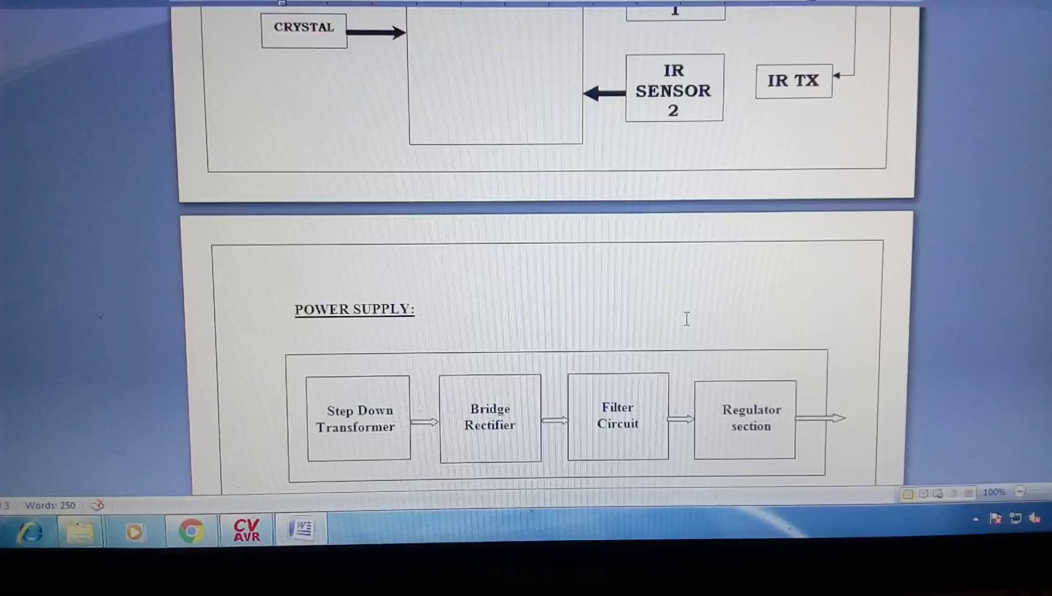
scroll(691, 314, down, 3)
scroll(694, 315, down, 2)
scroll(697, 318, down, 3)
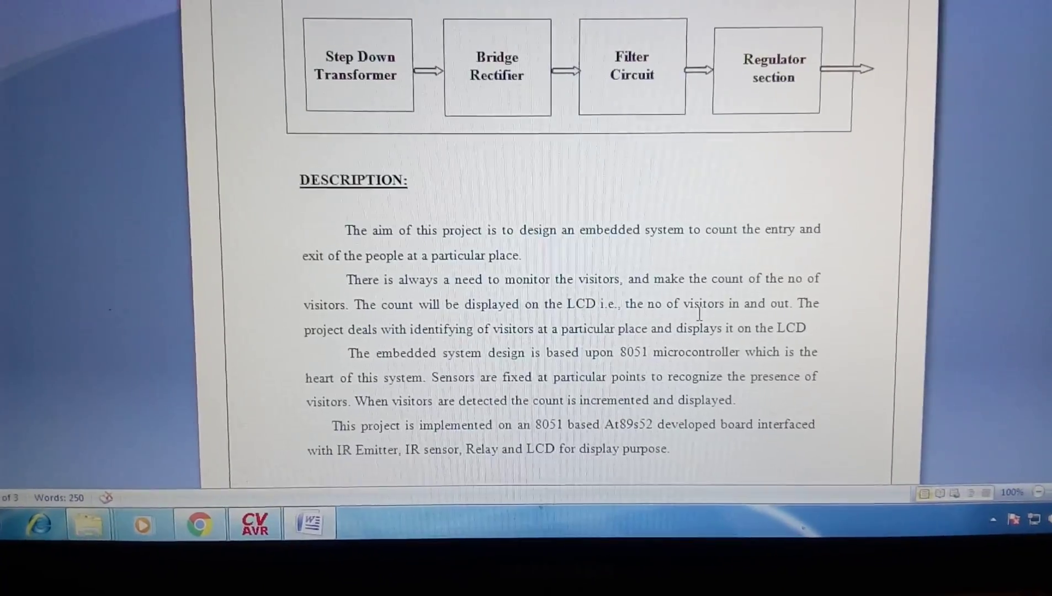
scroll(699, 321, down, 2)
scroll(701, 325, down, 2)
scroll(703, 327, down, 3)
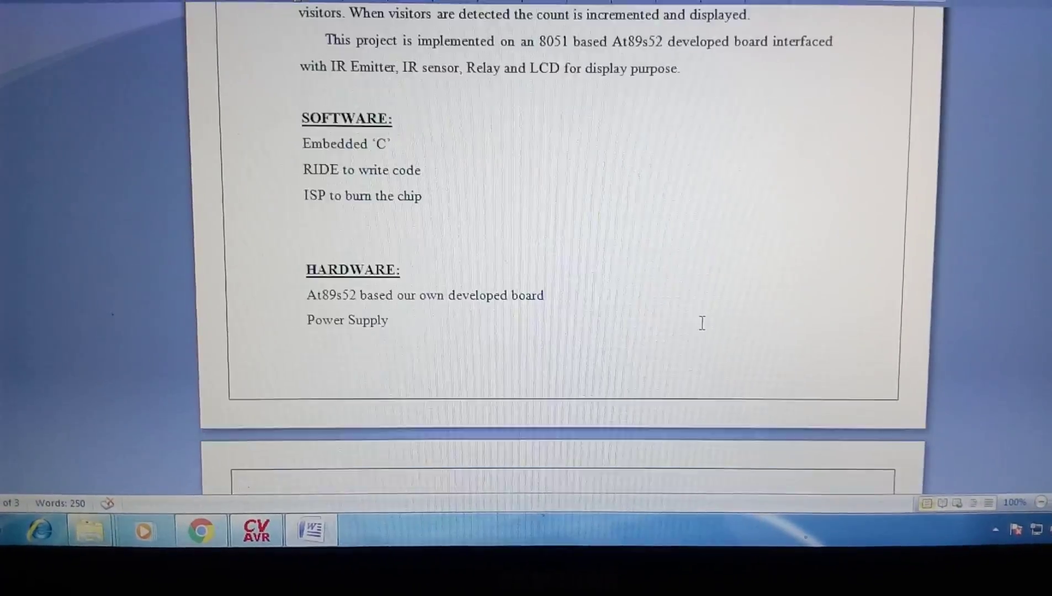
scroll(702, 324, down, 3)
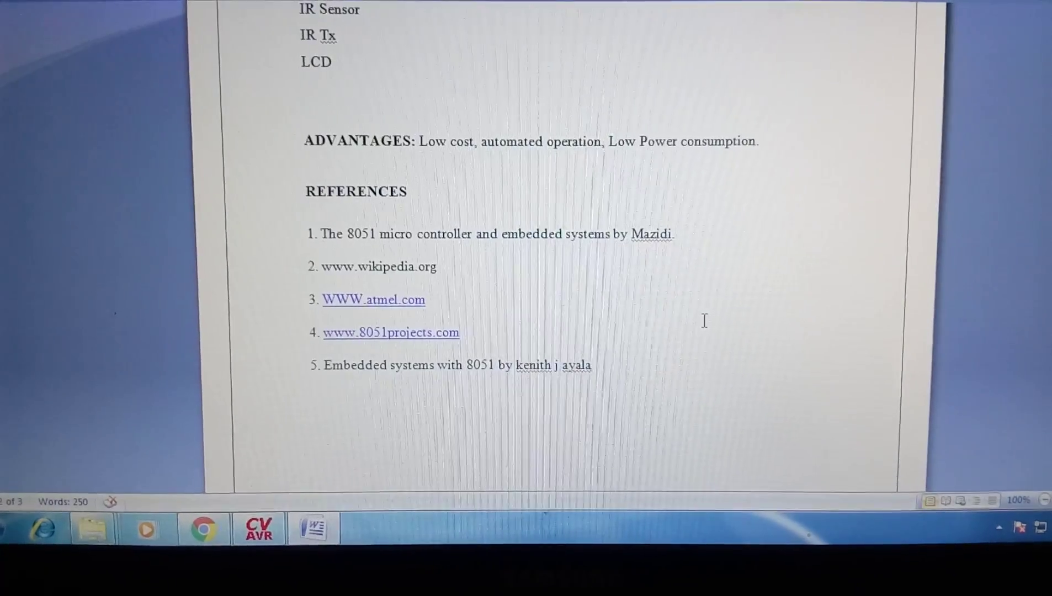